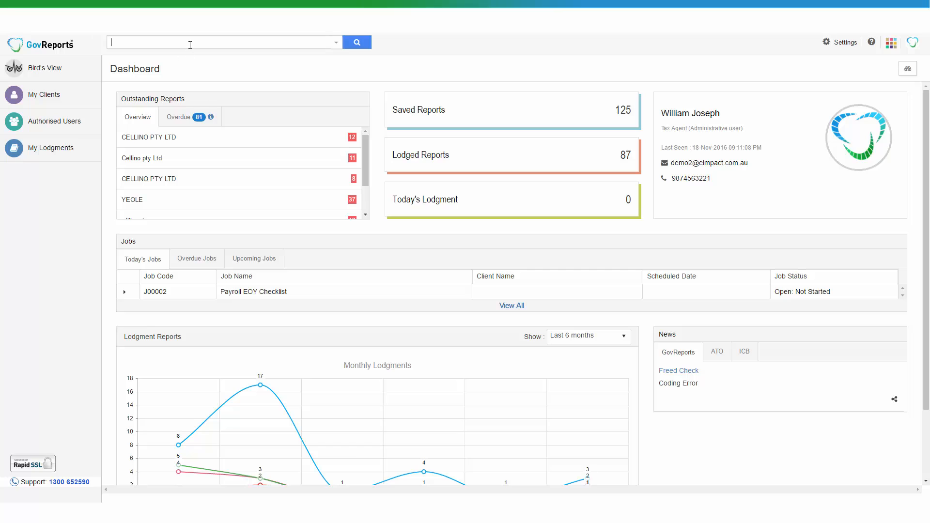
Step: Search the clients for "cellino" and open the first CELLINO PTY LTD record in the results
{"action": "left_click", "coordinate": [190, 45]}
{"action": "type", "text": "cell"}
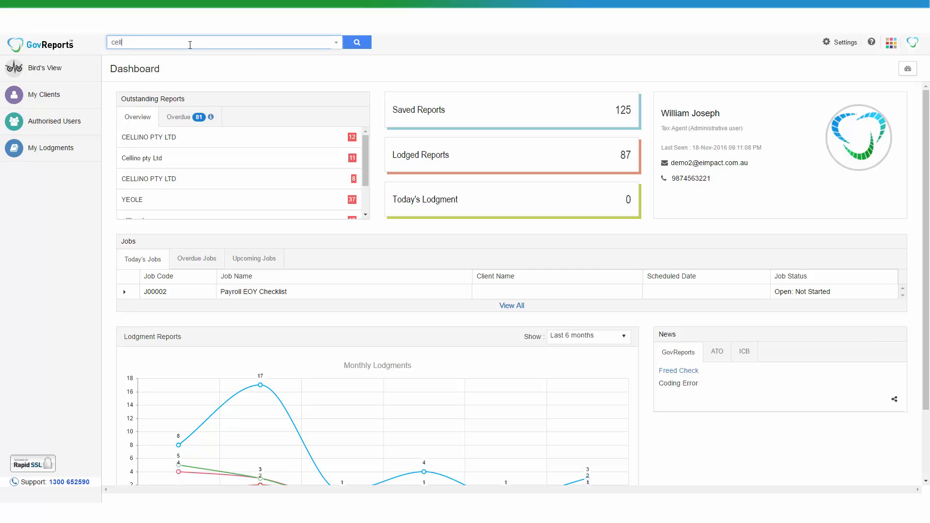
{"action": "type", "text": "ino"}
{"action": "left_click", "coordinate": [353, 44]}
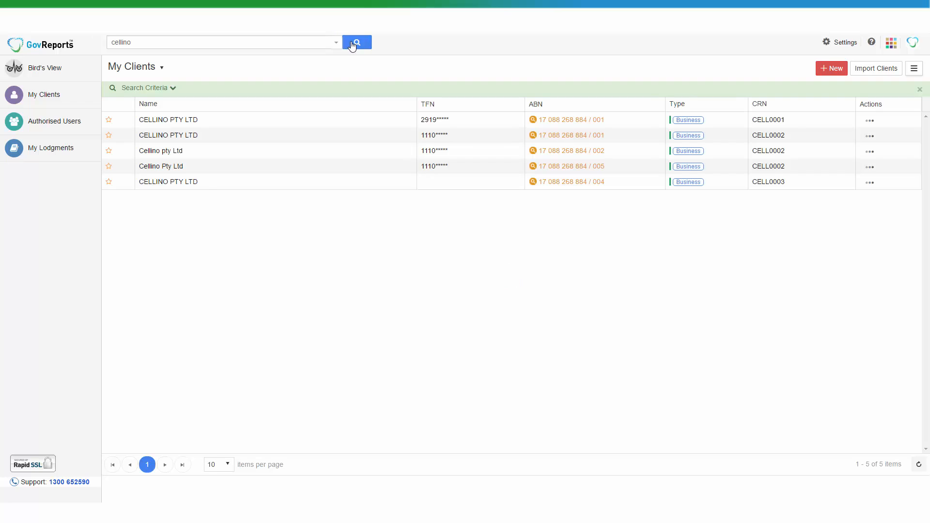
{"action": "left_click", "coordinate": [285, 121]}
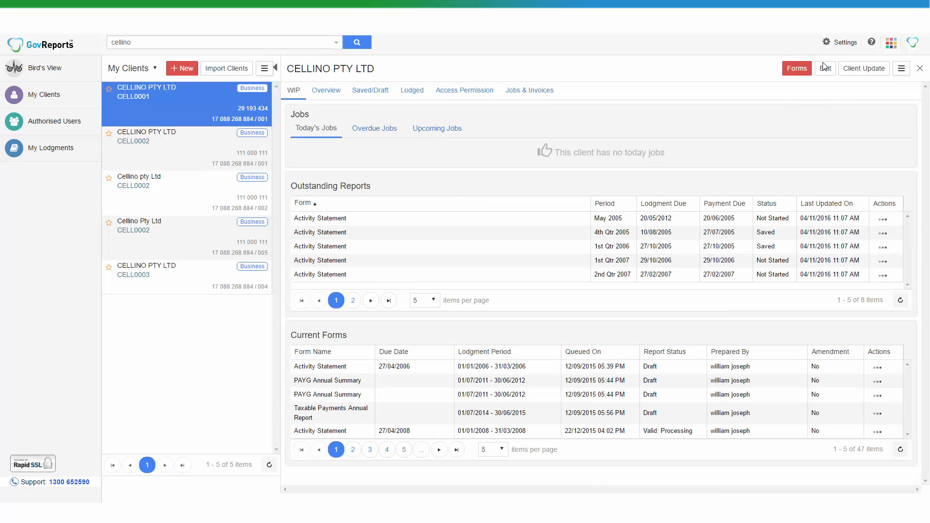
Step: Start an Activity Statement form for this client and set its From Date to 01/04/2006
{"action": "left_click", "coordinate": [798, 70]}
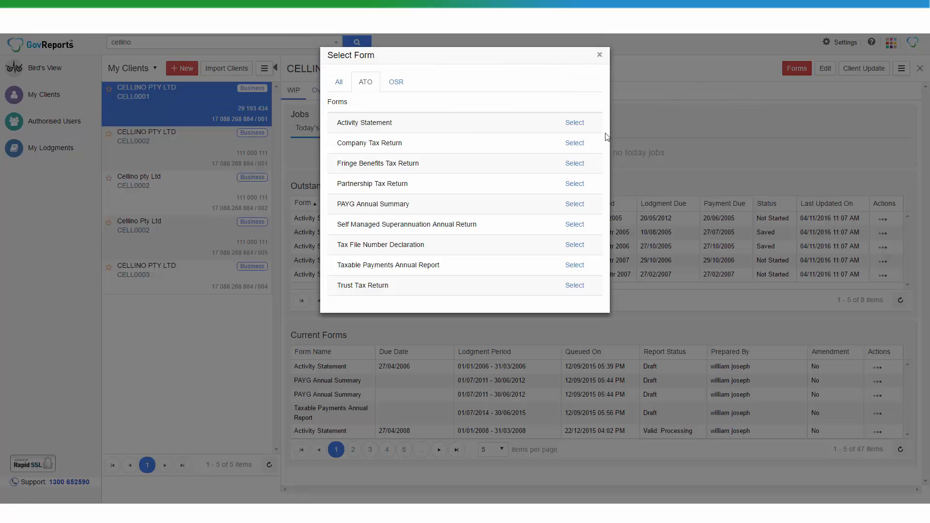
{"action": "left_click", "coordinate": [577, 124]}
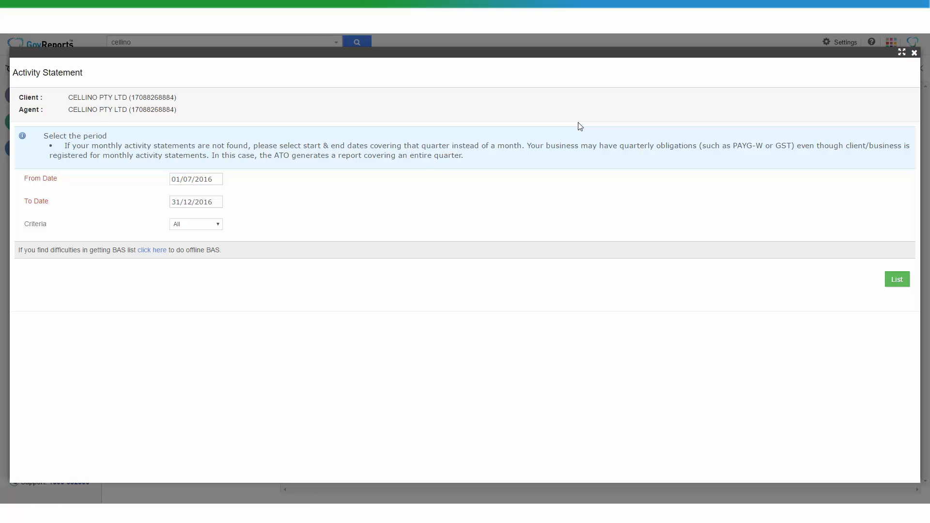
{"action": "left_click", "coordinate": [184, 177]}
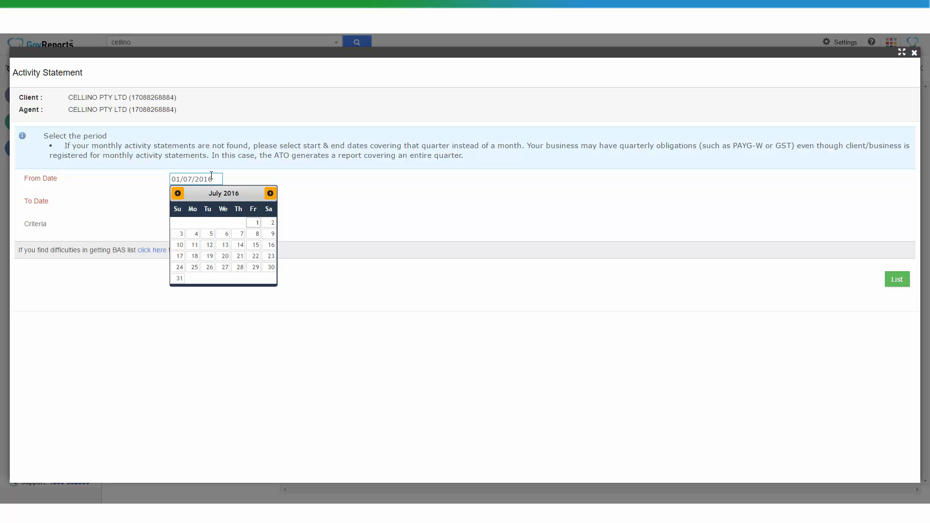
{"action": "key", "text": "BackSpace"}
{"action": "key", "text": "BackSpace"}
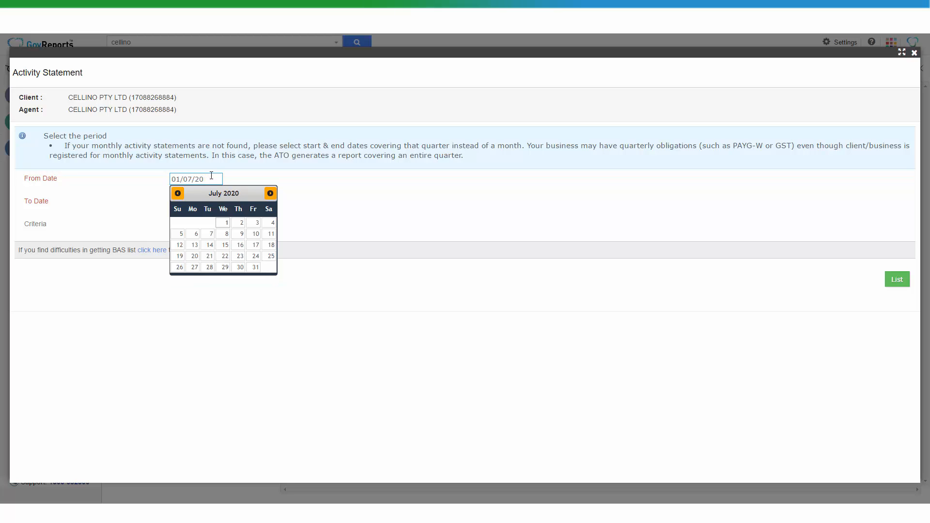
{"action": "type", "text": "06"}
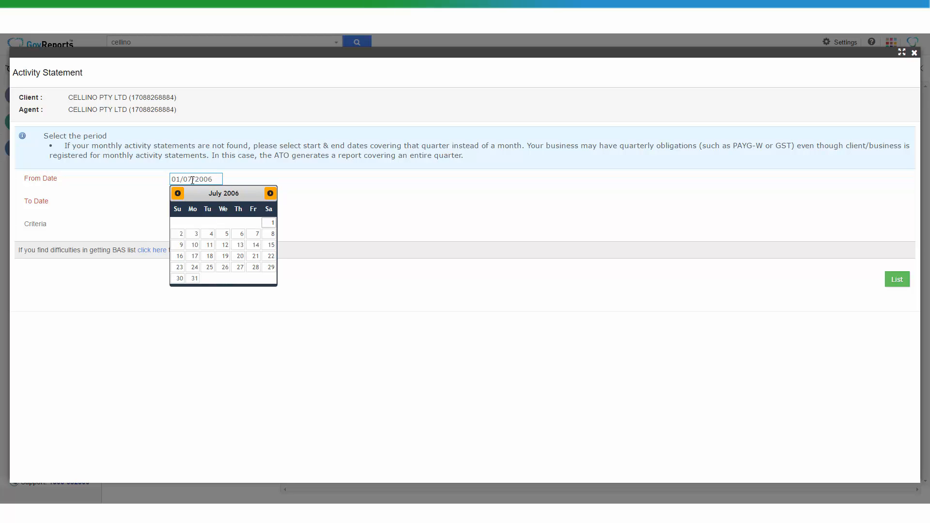
{"action": "left_click", "coordinate": [192, 180]}
{"action": "key", "text": "BackSpace"}
{"action": "type", "text": "4"}
{"action": "left_click", "coordinate": [340, 192]}
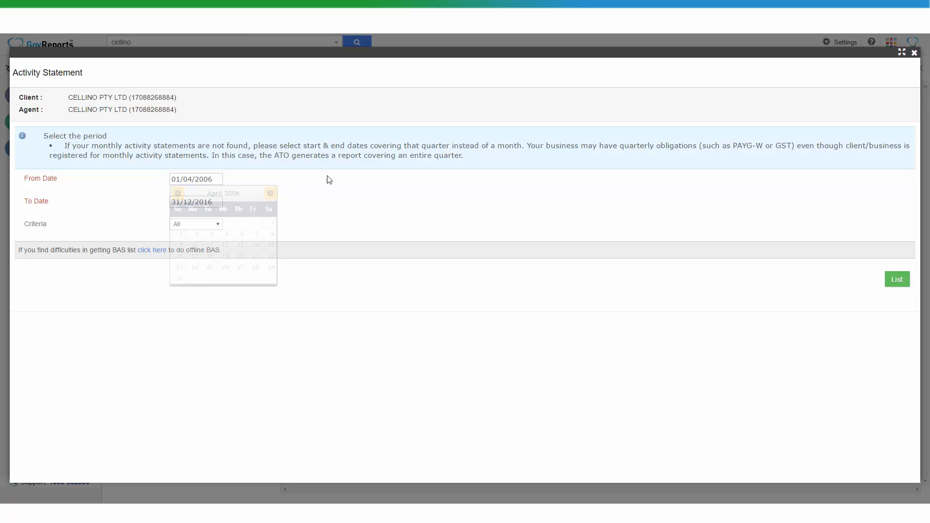
Step: Set the To Date to 30/09/2008 and list the activity statements for that period
{"action": "left_click", "coordinate": [180, 202]}
{"action": "key", "text": "BackSpace"}
{"action": "type", "text": "0"}
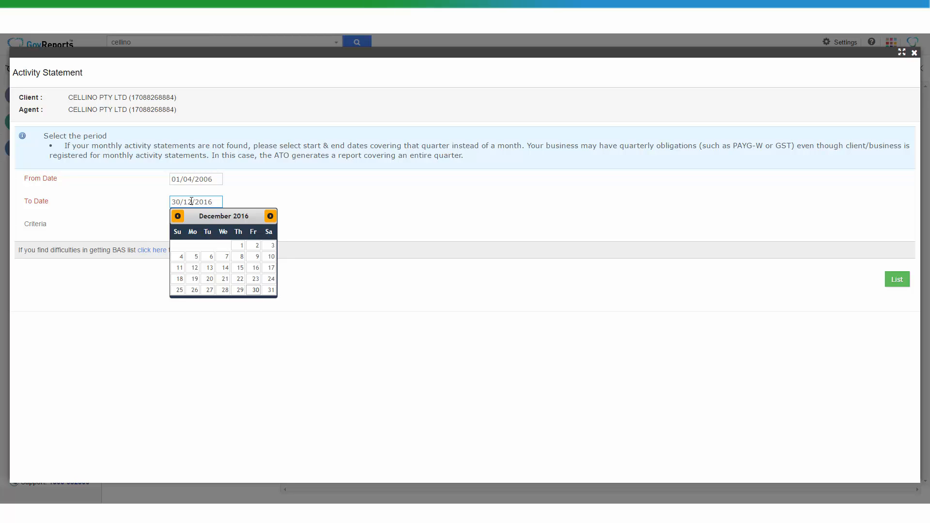
{"action": "left_click", "coordinate": [191, 202]}
{"action": "key", "text": "BackSpace"}
{"action": "key", "text": "BackSpace"}
{"action": "type", "text": "0"}
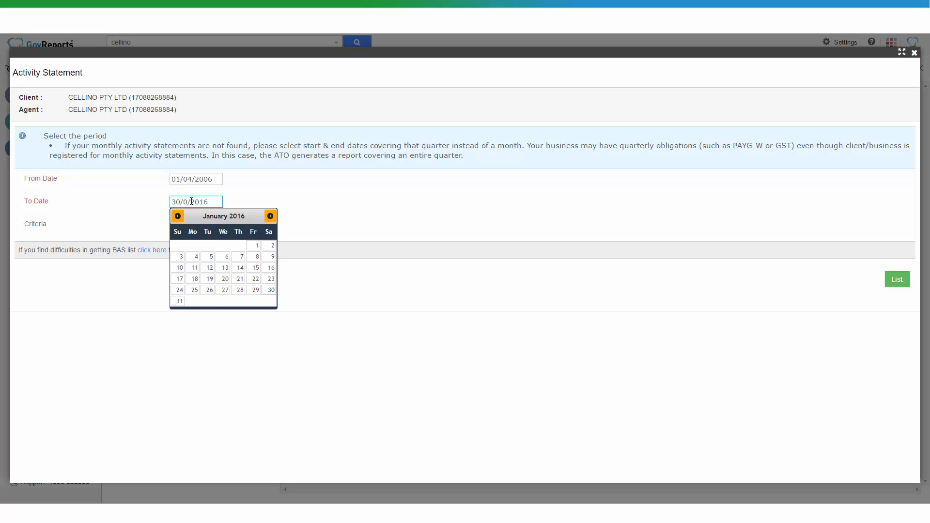
{"action": "type", "text": "9"}
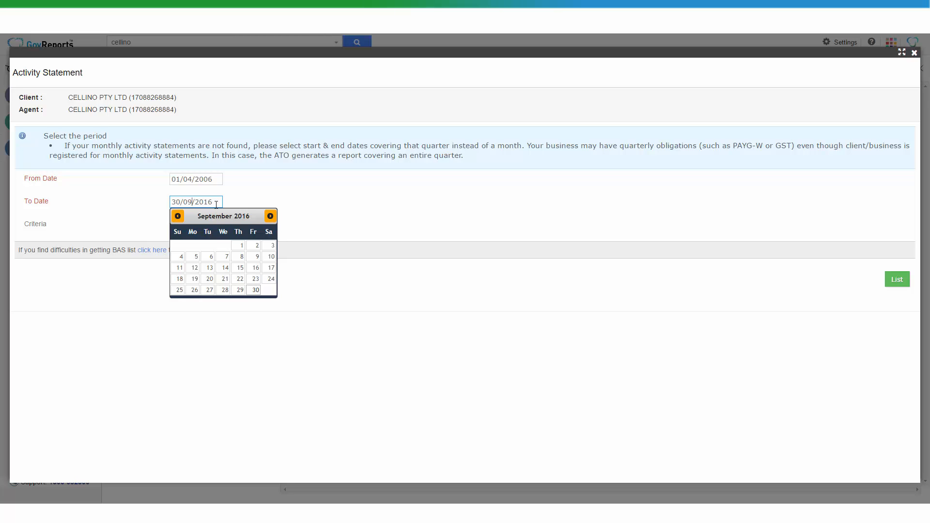
{"action": "key", "text": "BackSpace"}
{"action": "key", "text": "BackSpace"}
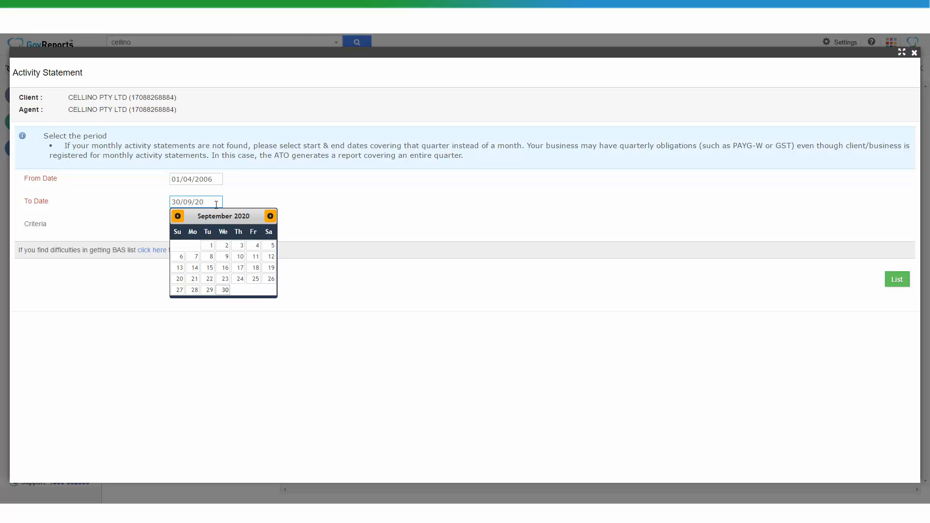
{"action": "type", "text": "08"}
{"action": "left_click", "coordinate": [357, 200]}
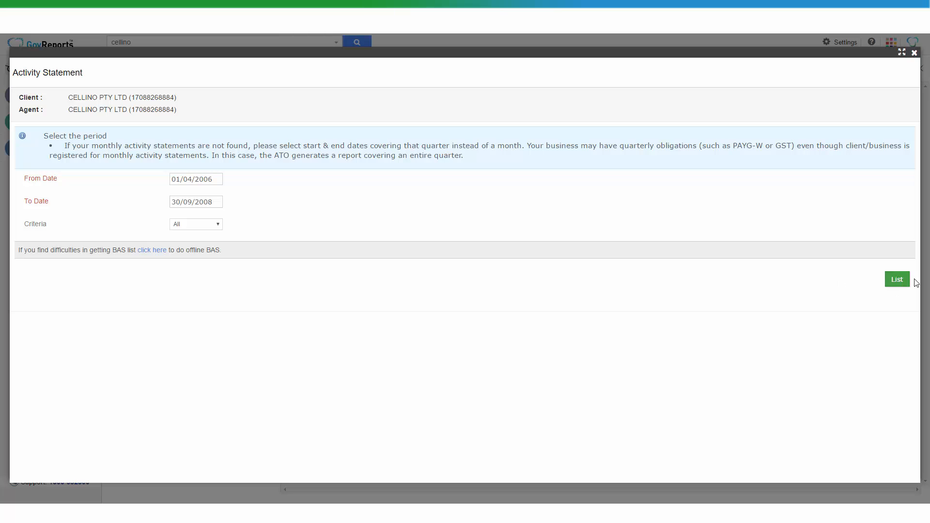
{"action": "left_click", "coordinate": [890, 286]}
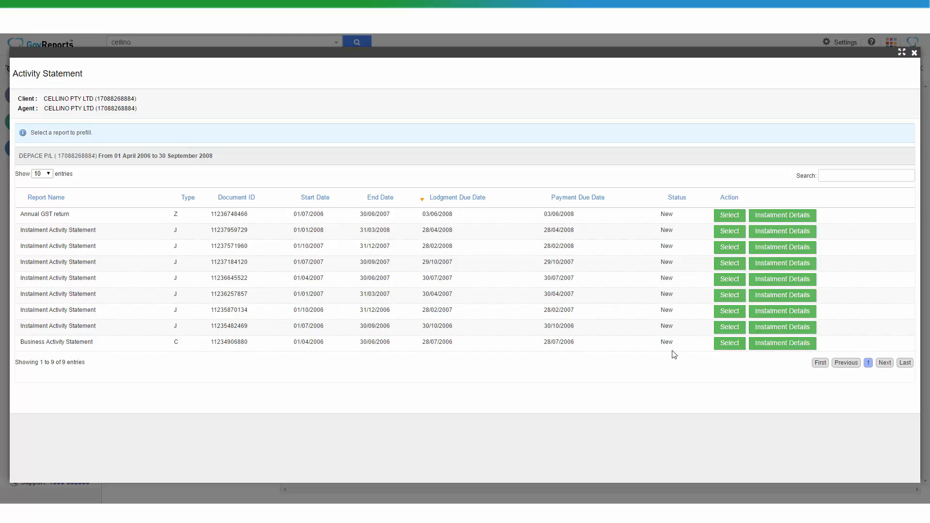
Step: Select the Instalment Activity Statement for 01/01/2008 to 31/03/2008 with Manual entry and advance to the Summary & Declaration stage
{"action": "left_click", "coordinate": [731, 231]}
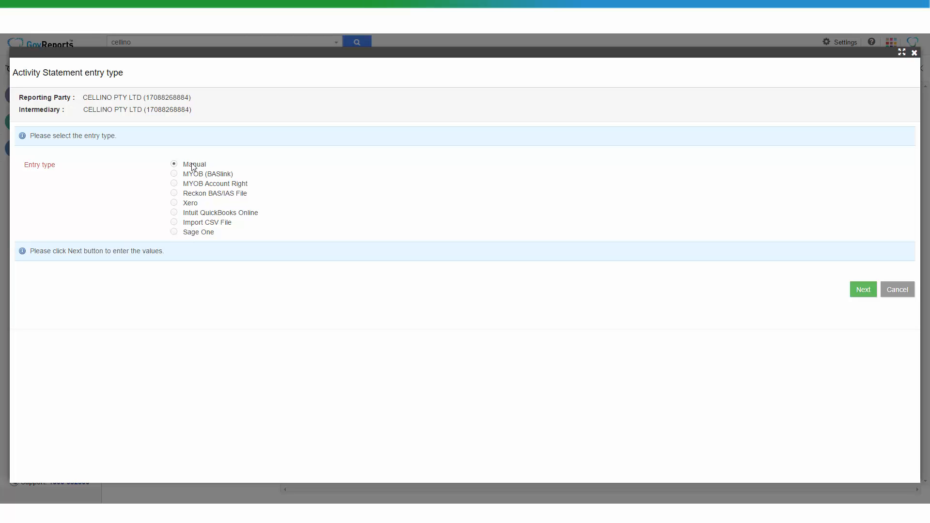
{"action": "left_click", "coordinate": [870, 290]}
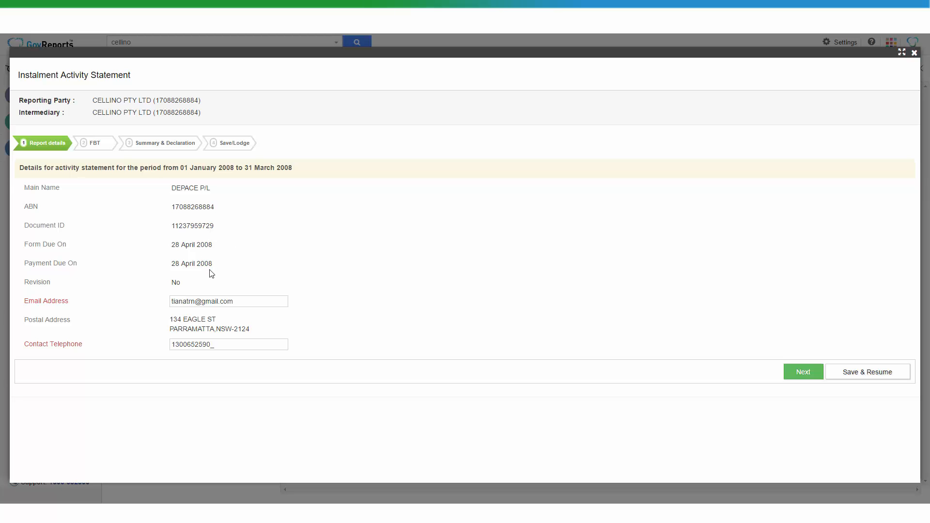
{"action": "left_click", "coordinate": [801, 373]}
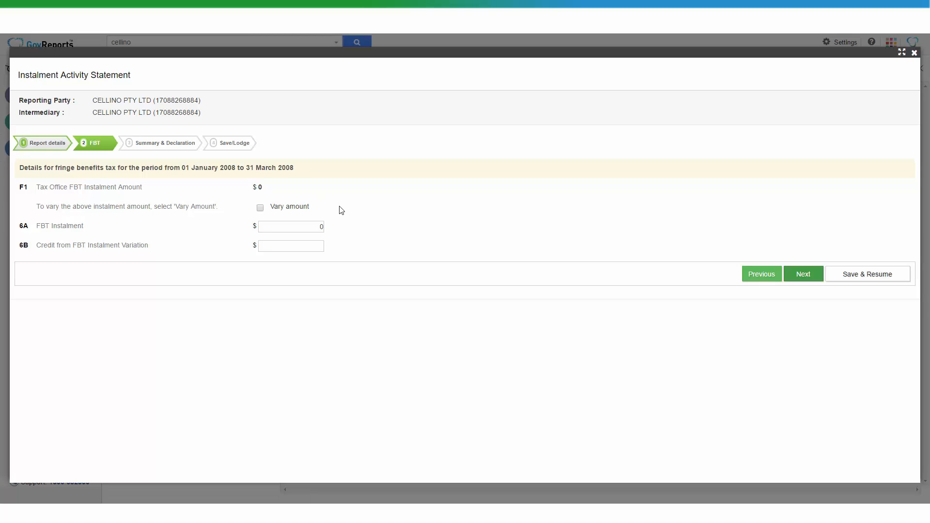
{"action": "left_click", "coordinate": [804, 275]}
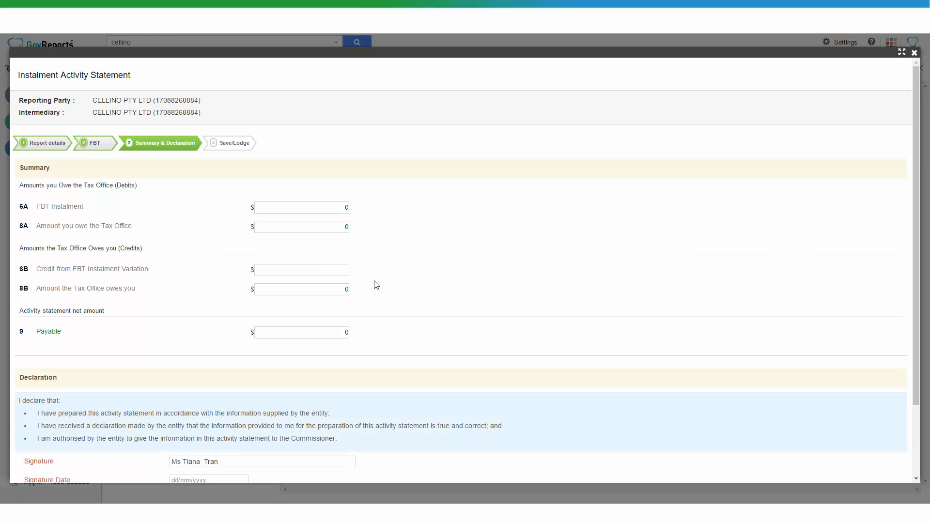
Step: Set the declaration's signature date to 21/11/2016 and submit the statement with the Save lodgment type that validates and queues it
{"action": "scroll", "coordinate": [392, 286], "scroll_direction": "down", "scroll_amount": 3}
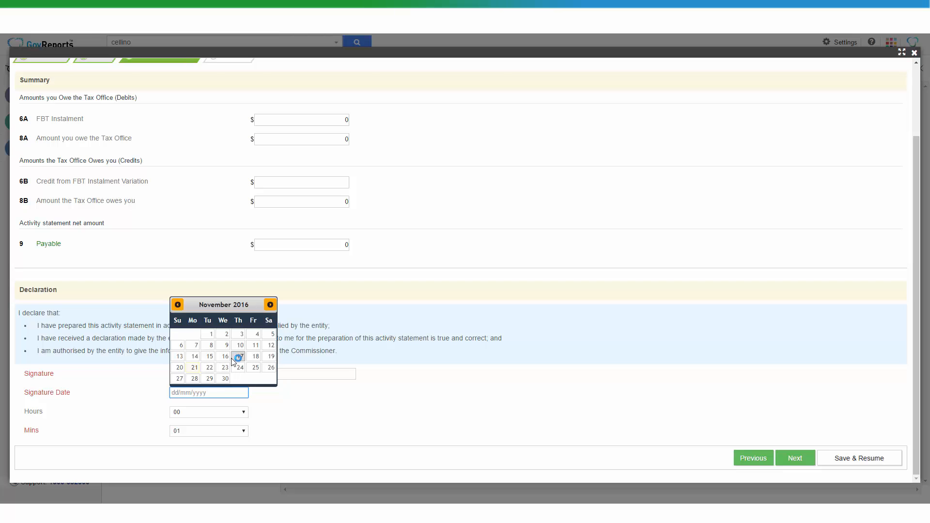
{"action": "left_click", "coordinate": [194, 367]}
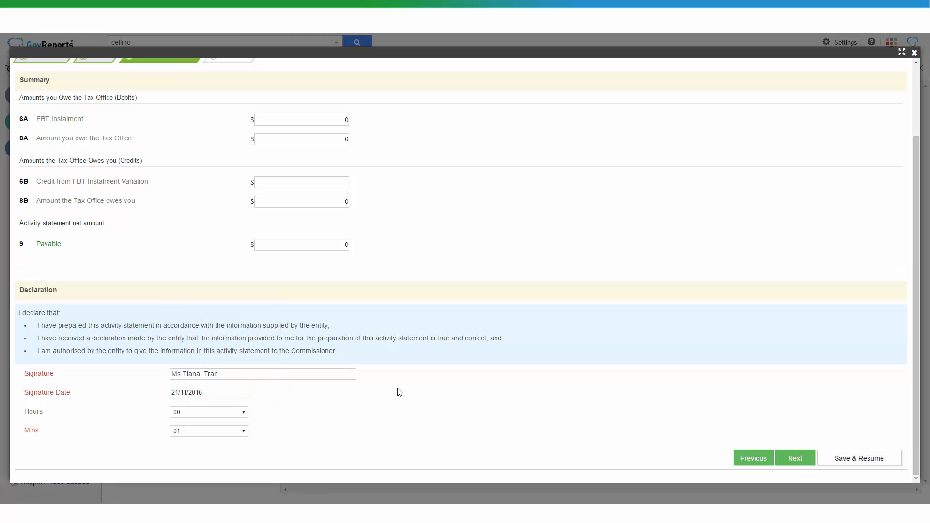
{"action": "left_click", "coordinate": [795, 458]}
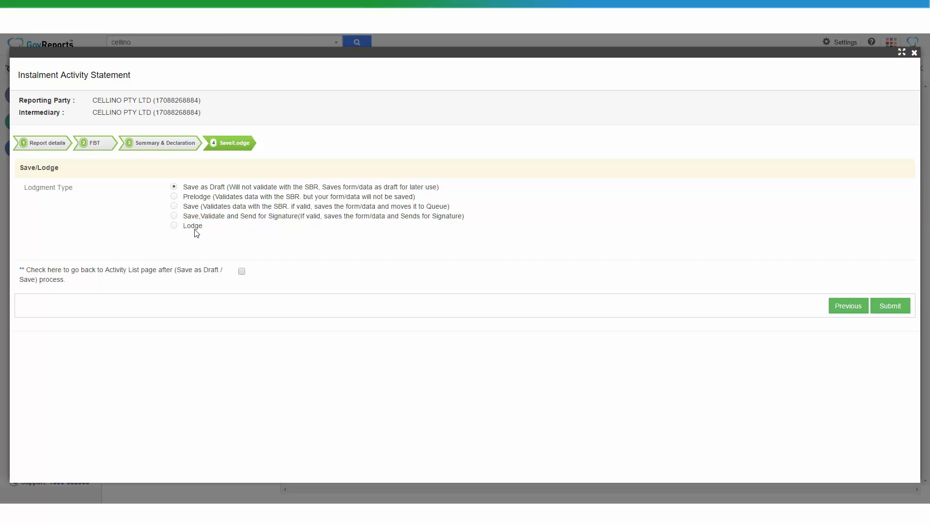
{"action": "left_click", "coordinate": [173, 207]}
{"action": "left_click", "coordinate": [889, 306]}
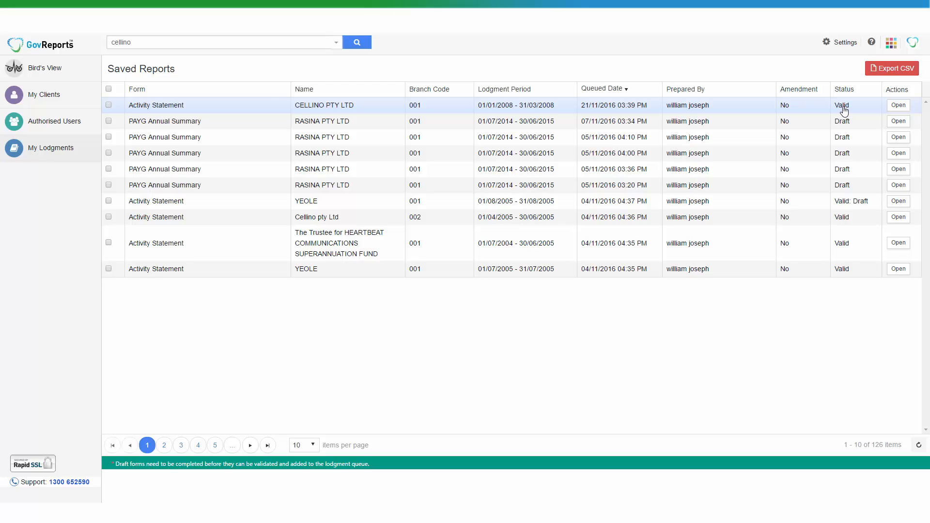
Step: Open the saved CELLINO PTY LTD Activity Statement for 01/01/2008 - 31/03/2008, view its PDF report and close the report
{"action": "left_click", "coordinate": [166, 107]}
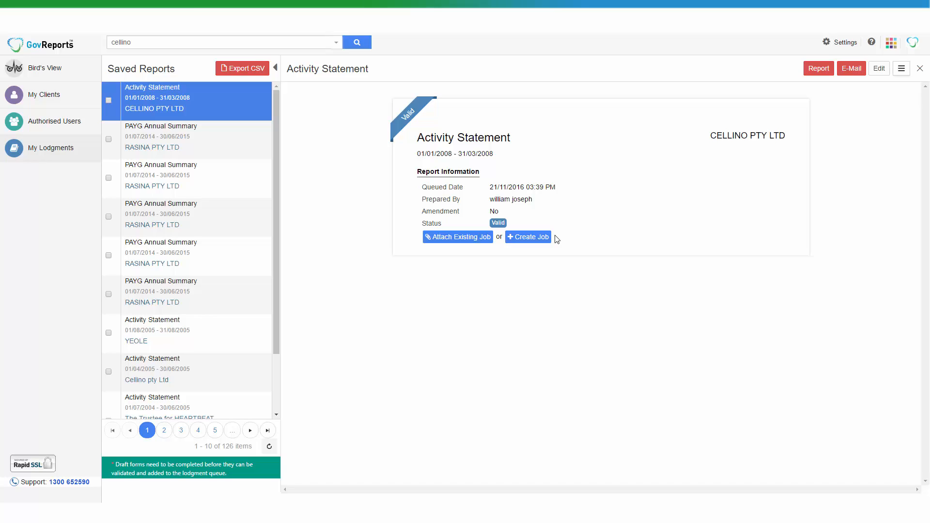
{"action": "left_click", "coordinate": [818, 69]}
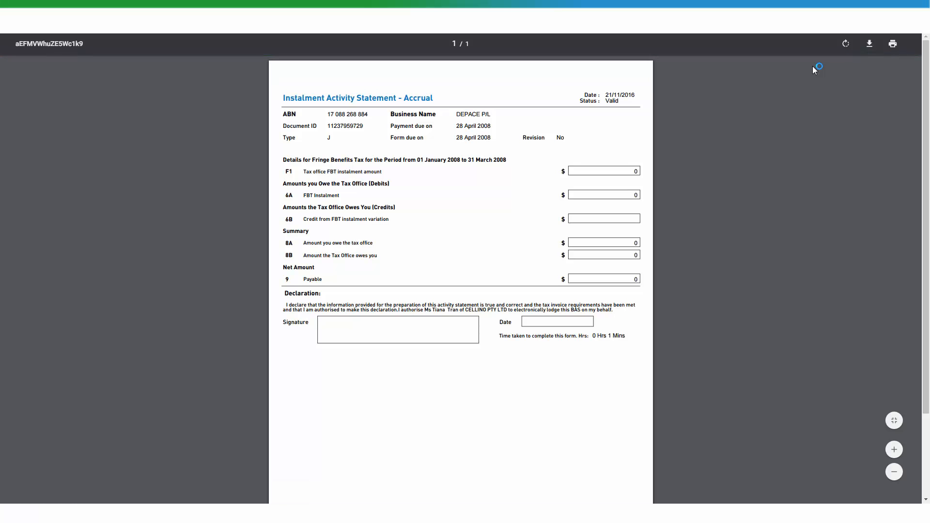
{"action": "key", "text": "ctrl+w"}
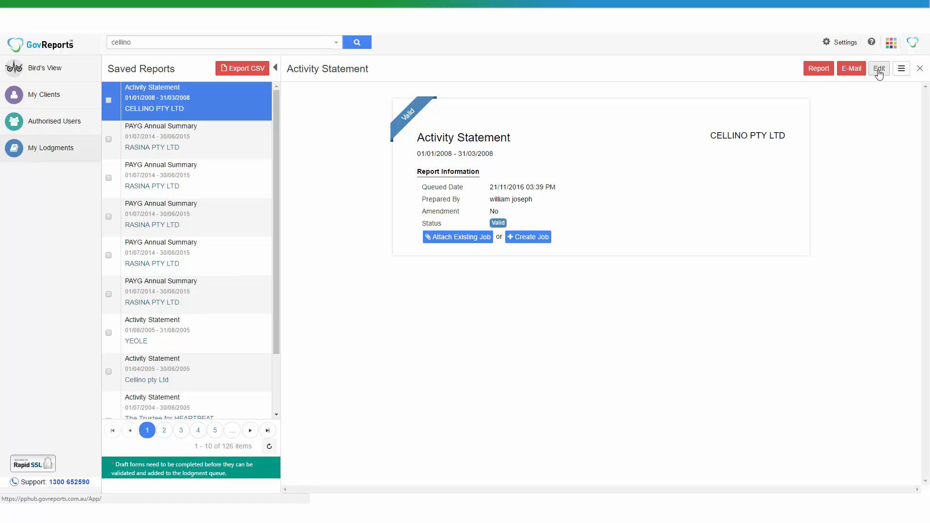
Step: Preview the report's e-mail with Client as the receiver and close it without sending
{"action": "left_click", "coordinate": [850, 72]}
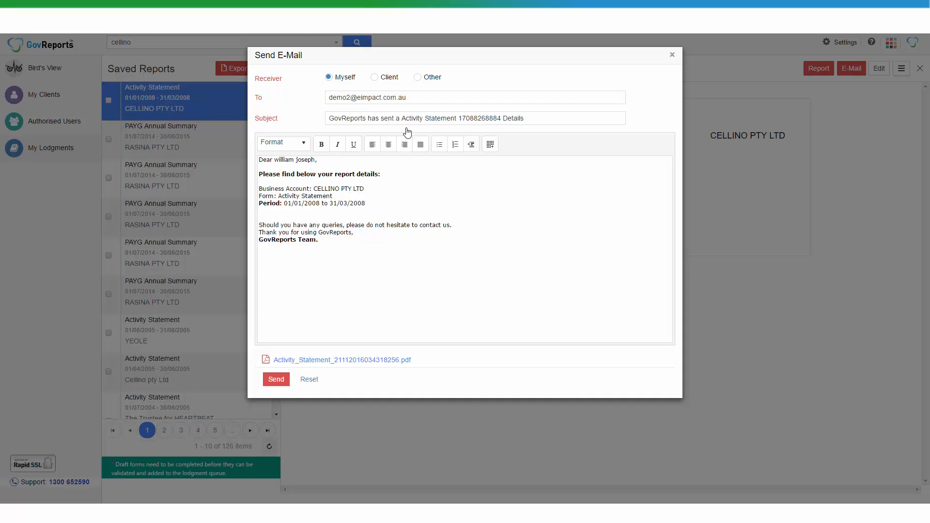
{"action": "left_click", "coordinate": [375, 78]}
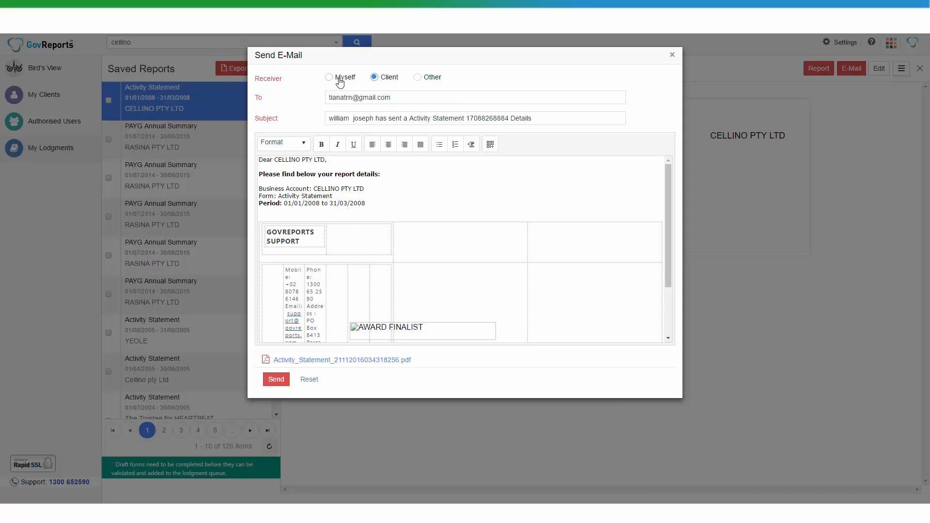
{"action": "left_click", "coordinate": [674, 56]}
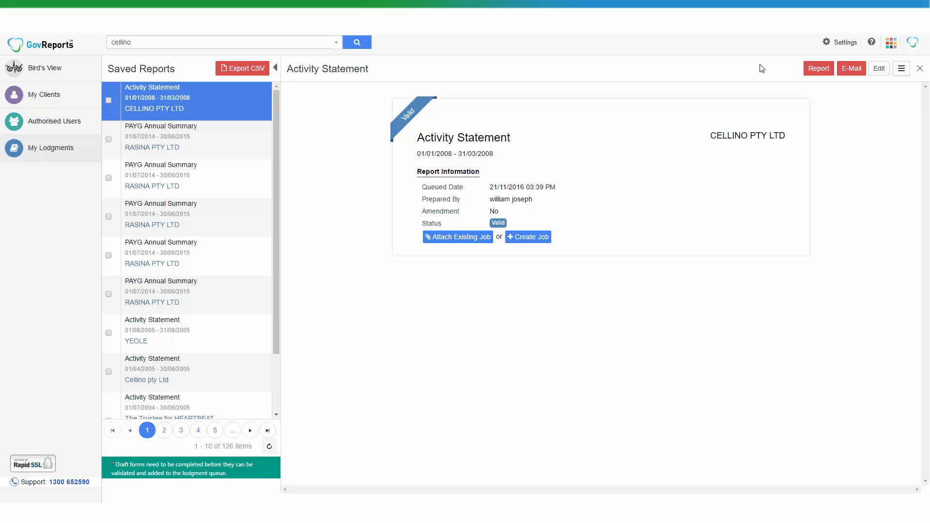
Step: Reopen the Activity Statement for editing, go through its stages and resubmit it from Save/Lodge
{"action": "left_click", "coordinate": [881, 68]}
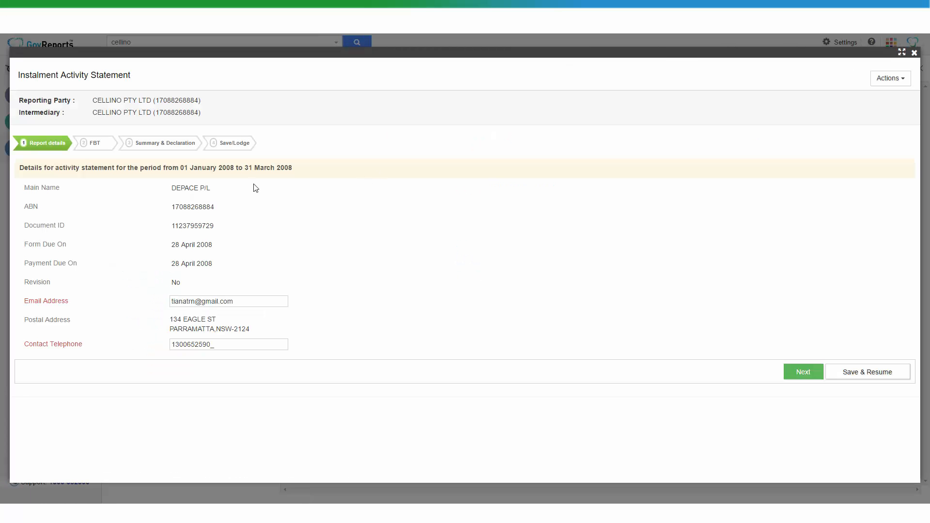
{"action": "left_click", "coordinate": [796, 377]}
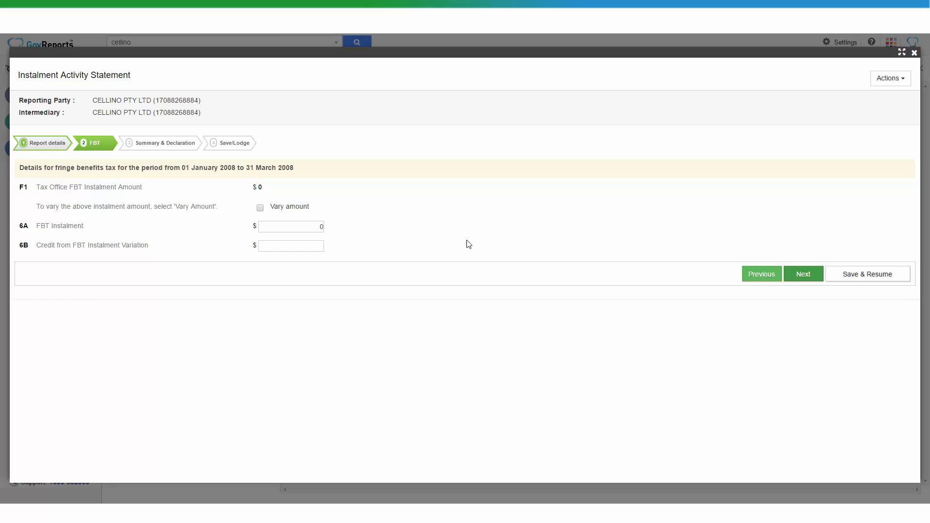
{"action": "left_click", "coordinate": [799, 274]}
{"action": "left_click", "coordinate": [892, 307]}
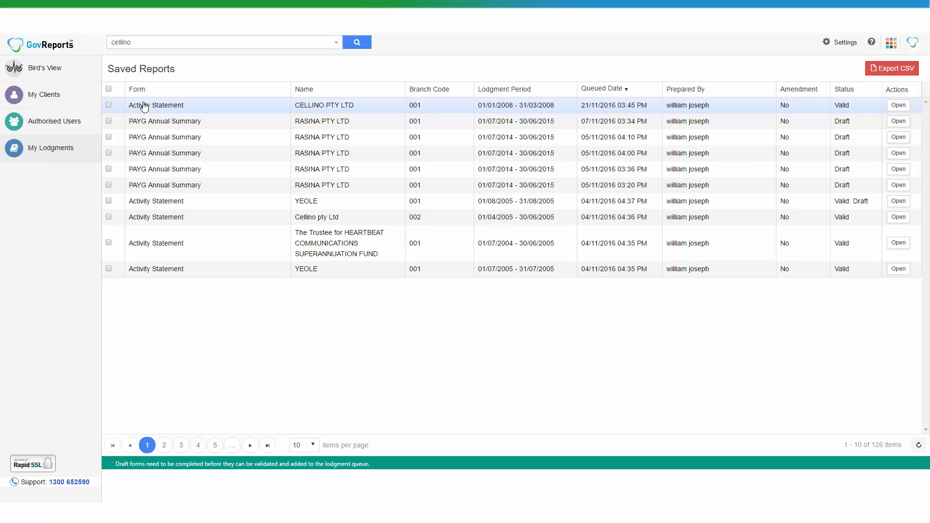
Step: Lodge the saved CELLINO PTY LTD Activity Statement for 01/01/2008 - 31/03/2008 and confirm the lodgment
{"action": "left_click", "coordinate": [108, 104]}
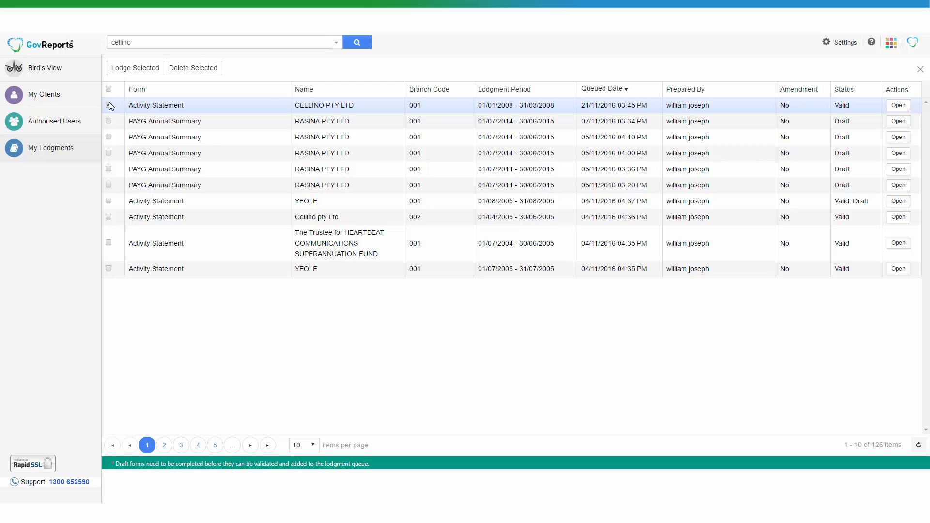
{"action": "left_click", "coordinate": [131, 69]}
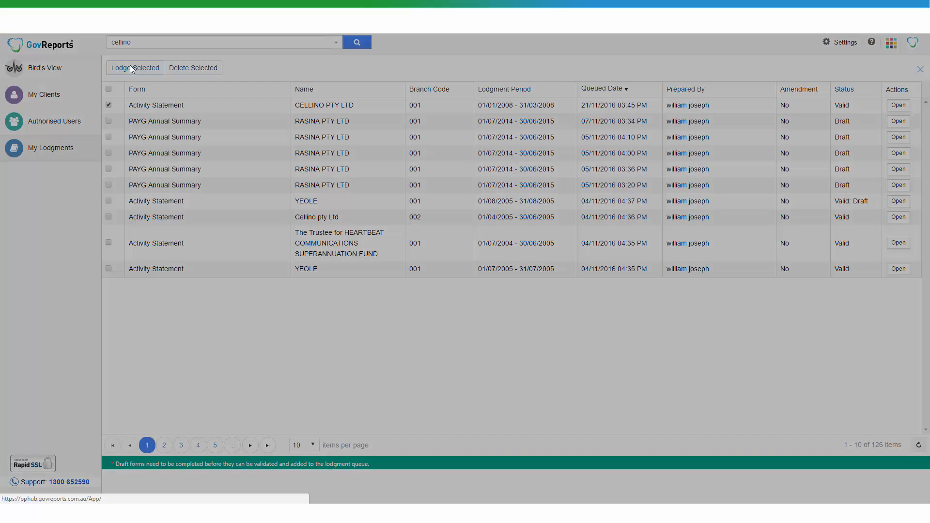
{"action": "left_click", "coordinate": [410, 78]}
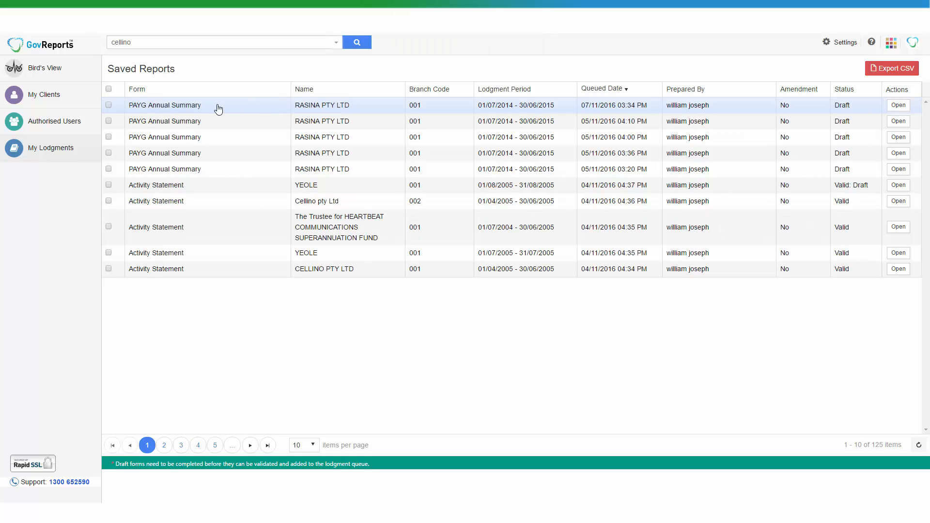
Step: Return to the dashboard, search the clients for "cellino" and list the lodged forms of the first CELLINO PTY LTD record
{"action": "left_click", "coordinate": [53, 78]}
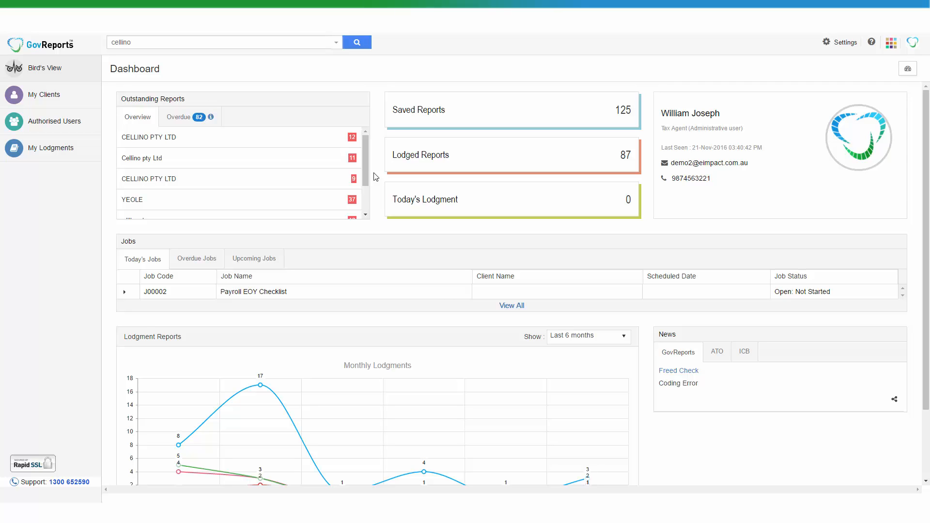
{"action": "left_click", "coordinate": [356, 42]}
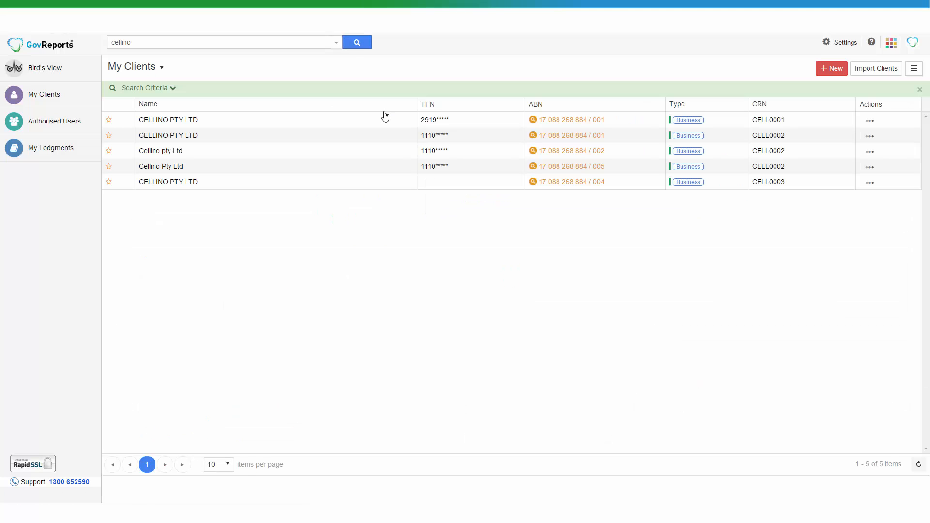
{"action": "left_click", "coordinate": [306, 128]}
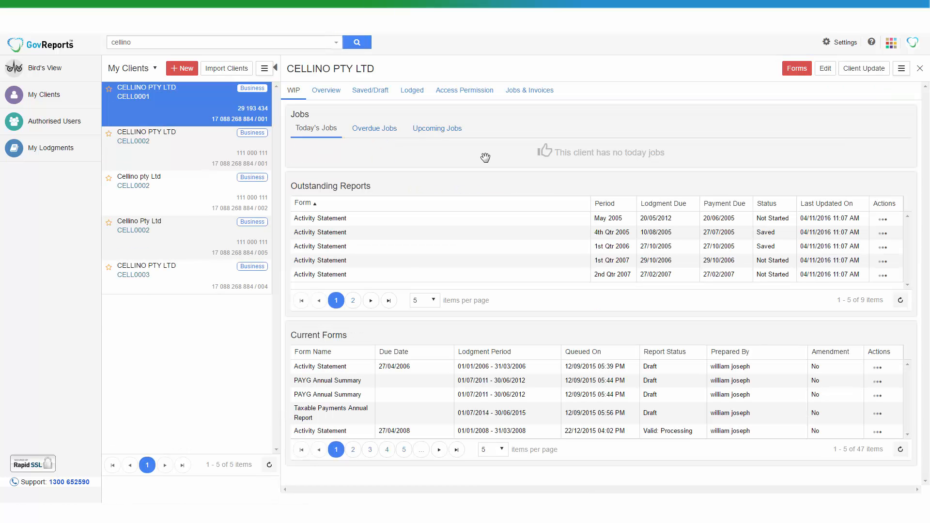
{"action": "left_click", "coordinate": [412, 91]}
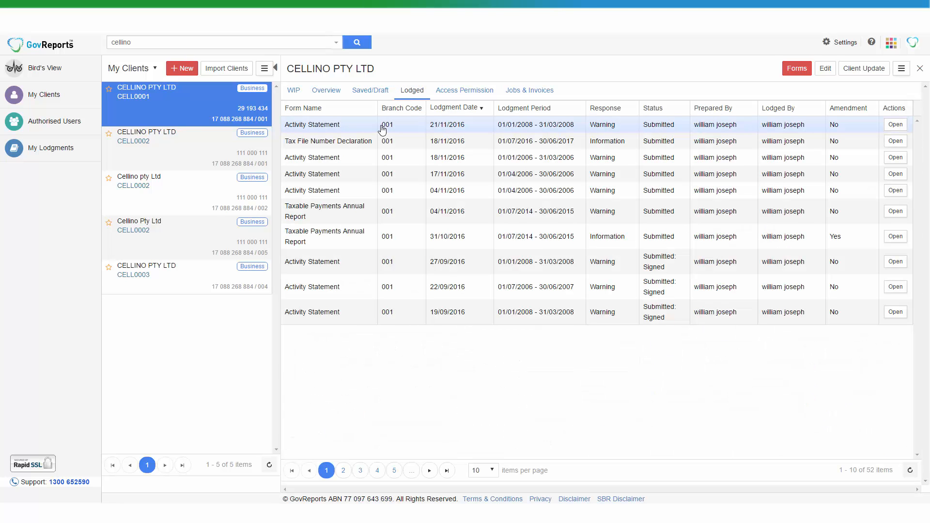
Step: Open the client's lodged Activity Statement for 01/01/2008 - 31/03/2008 and read its lodgment receipt and timestamps
{"action": "left_click", "coordinate": [329, 129]}
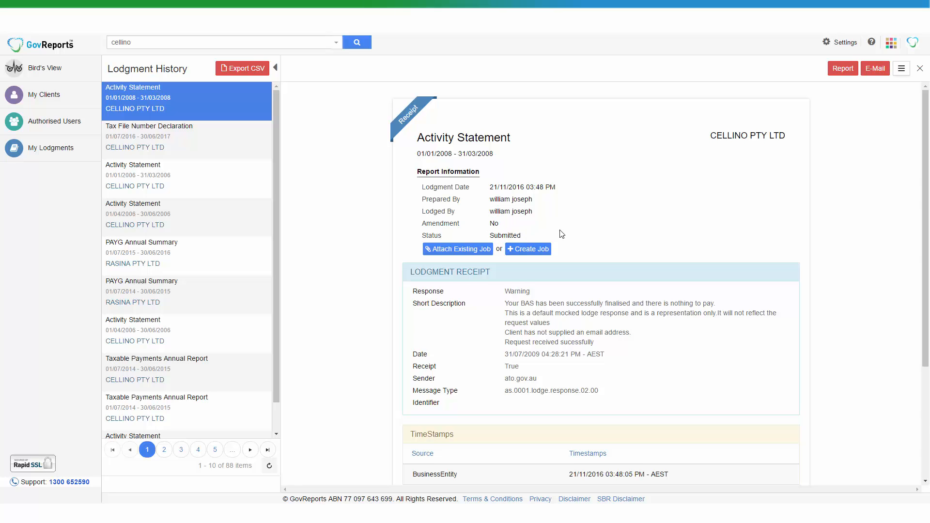
{"action": "scroll", "coordinate": [545, 236], "scroll_direction": "down", "scroll_amount": 3}
{"action": "scroll", "coordinate": [462, 178], "scroll_direction": "up", "scroll_amount": 2}
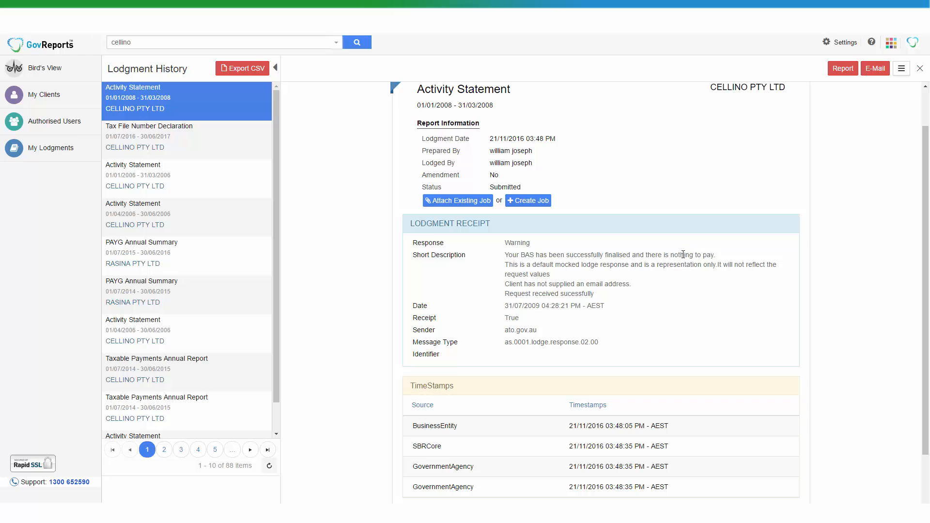
{"action": "scroll", "coordinate": [683, 255], "scroll_direction": "down", "scroll_amount": 3}
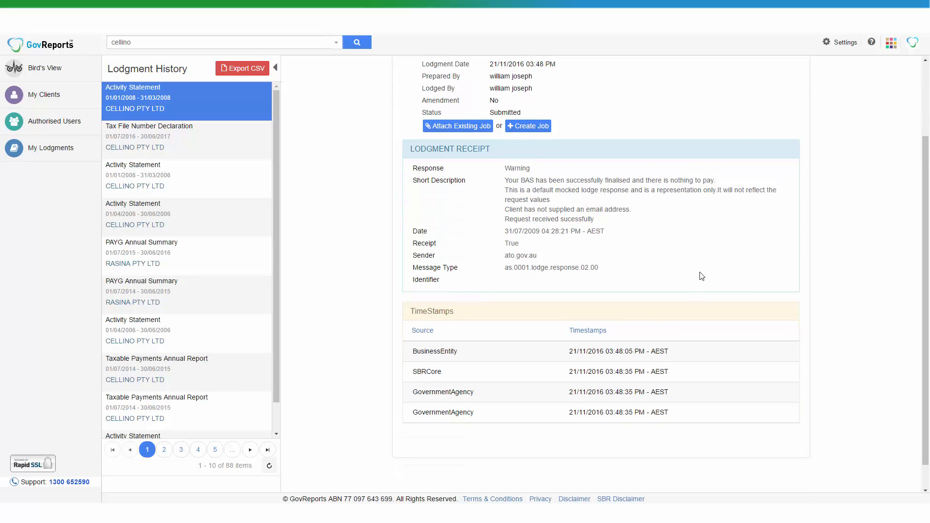
Step: View the PDF report of the lodged Activity Statement and close it to return to the receipt
{"action": "scroll", "coordinate": [702, 276], "scroll_direction": "up", "scroll_amount": 5}
{"action": "left_click", "coordinate": [842, 73]}
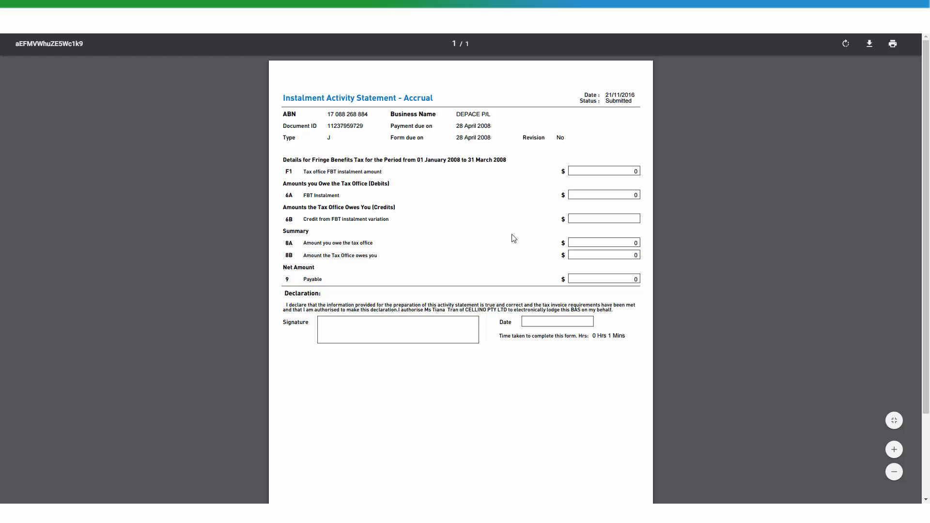
{"action": "key", "text": "ctrl+w"}
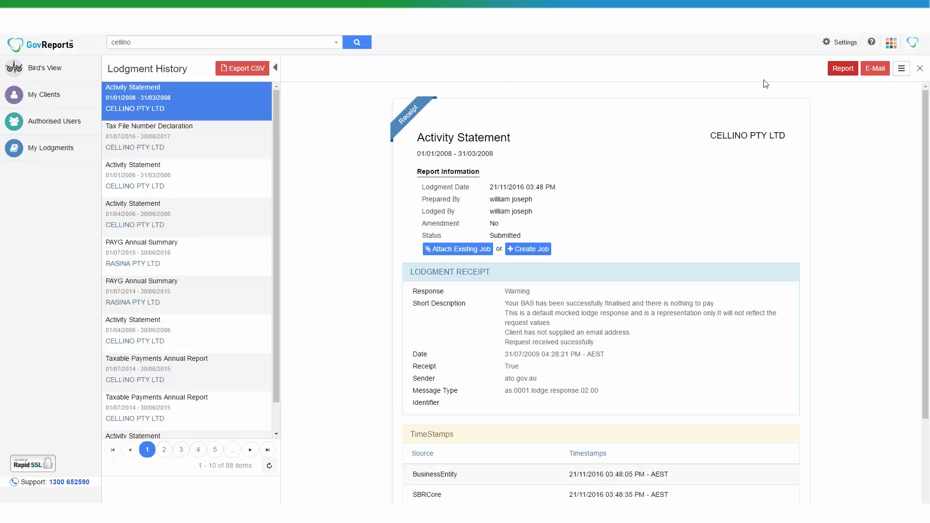
Step: Preview the lodged statement's e-mail and attachments with Client as the receiver, and close it without sending
{"action": "left_click", "coordinate": [874, 68]}
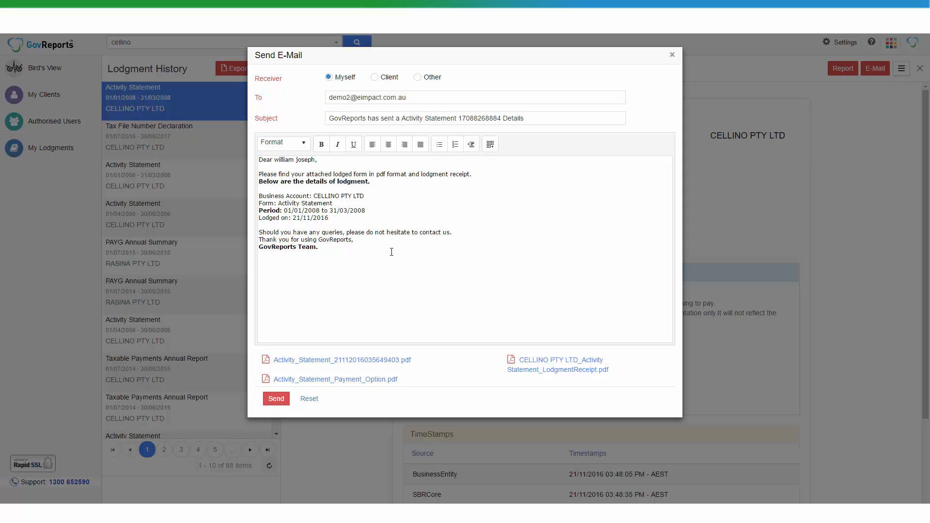
{"action": "left_click", "coordinate": [389, 81]}
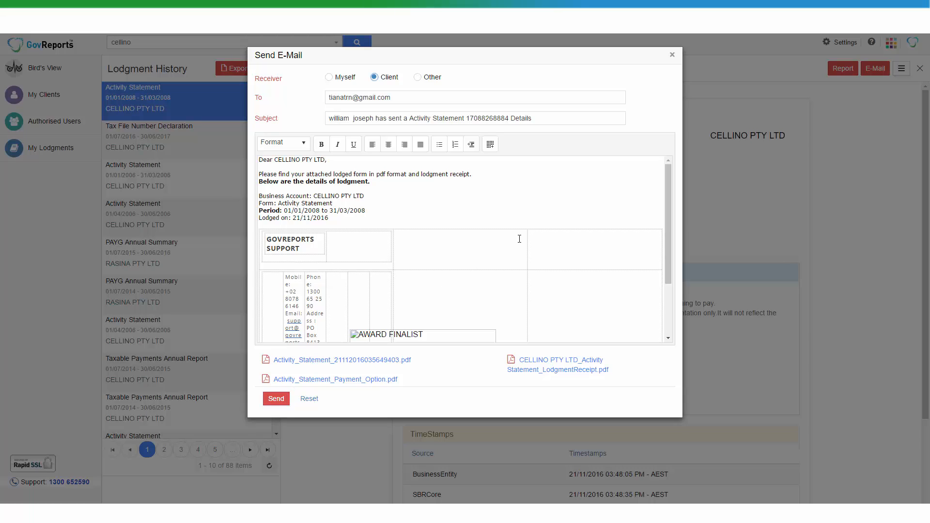
{"action": "left_click", "coordinate": [672, 55]}
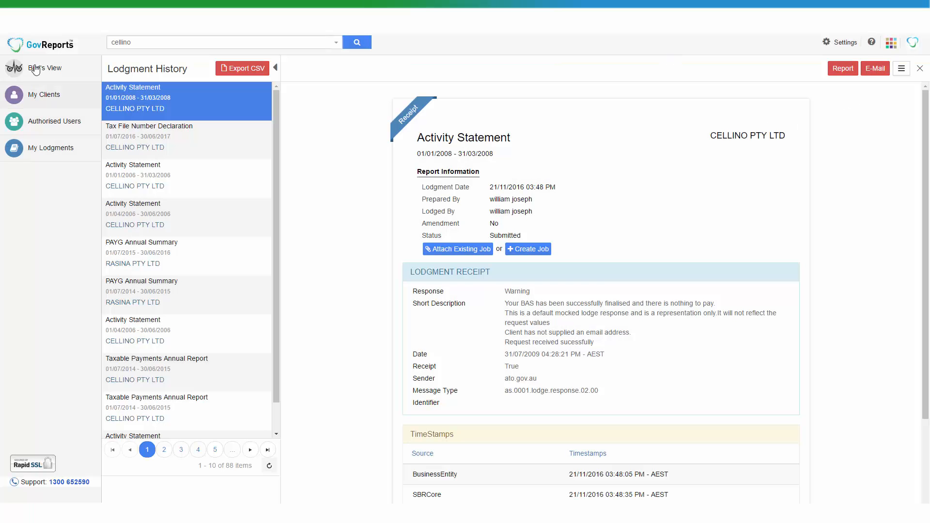
Step: Open today's lodgments from the dashboard and review the receipt of the CELLINO PTY LTD Activity Statement for 01/01/2008 - 31/03/2008
{"action": "left_click", "coordinate": [60, 68]}
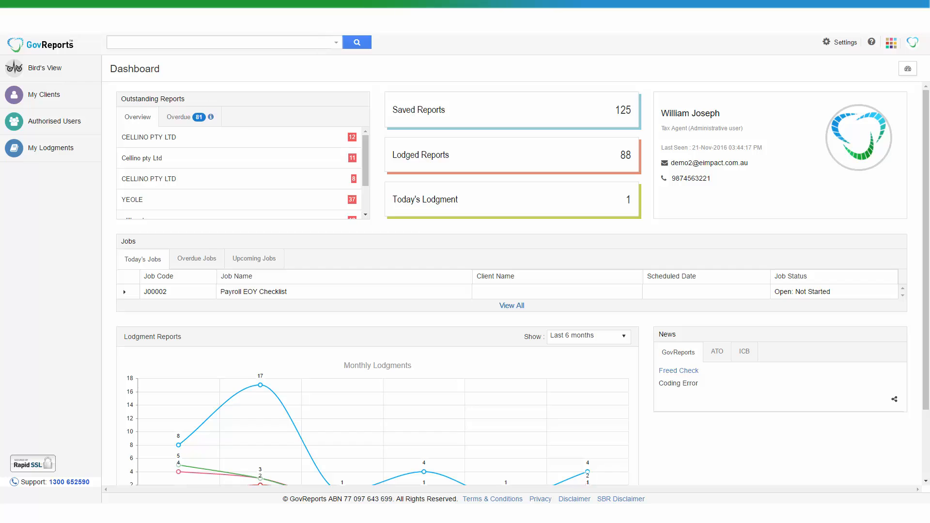
{"action": "left_click", "coordinate": [478, 210]}
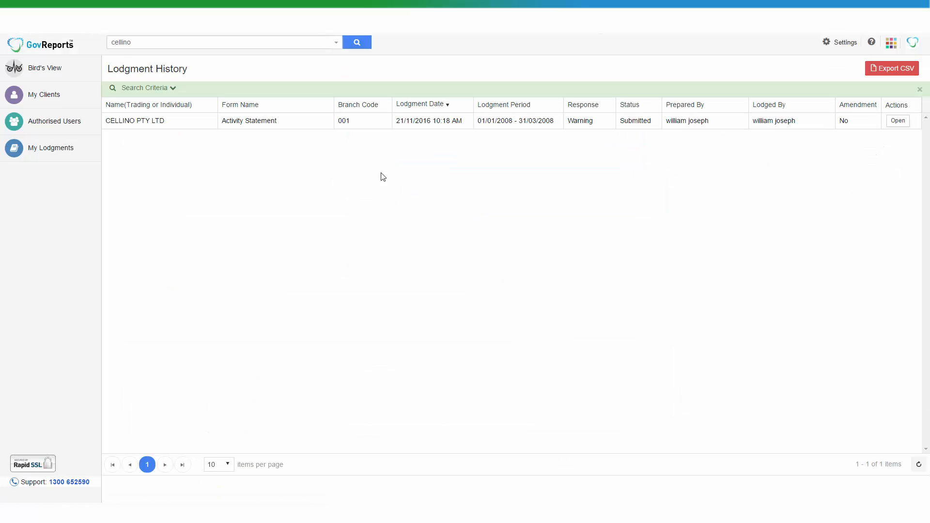
{"action": "left_click", "coordinate": [271, 125]}
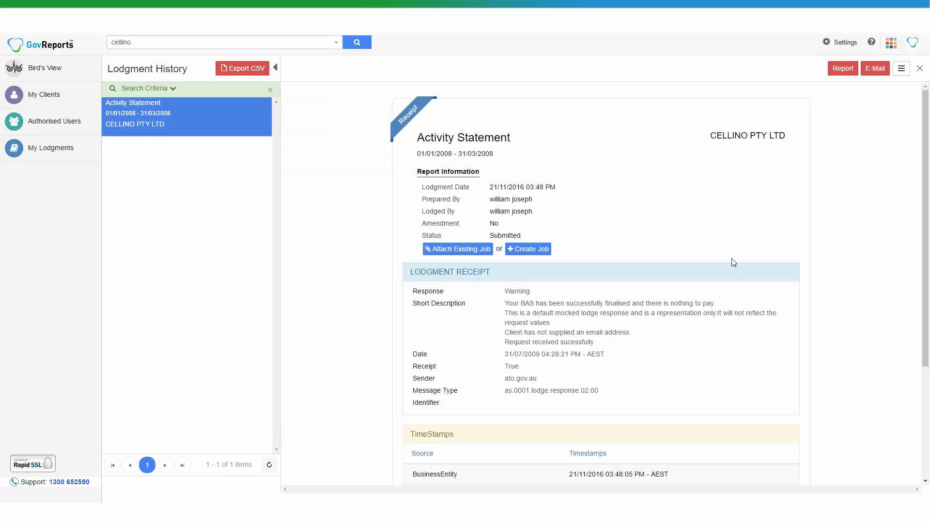
{"action": "scroll", "coordinate": [734, 262], "scroll_direction": "down", "scroll_amount": 3}
{"action": "scroll", "coordinate": [734, 262], "scroll_direction": "up", "scroll_amount": 3}
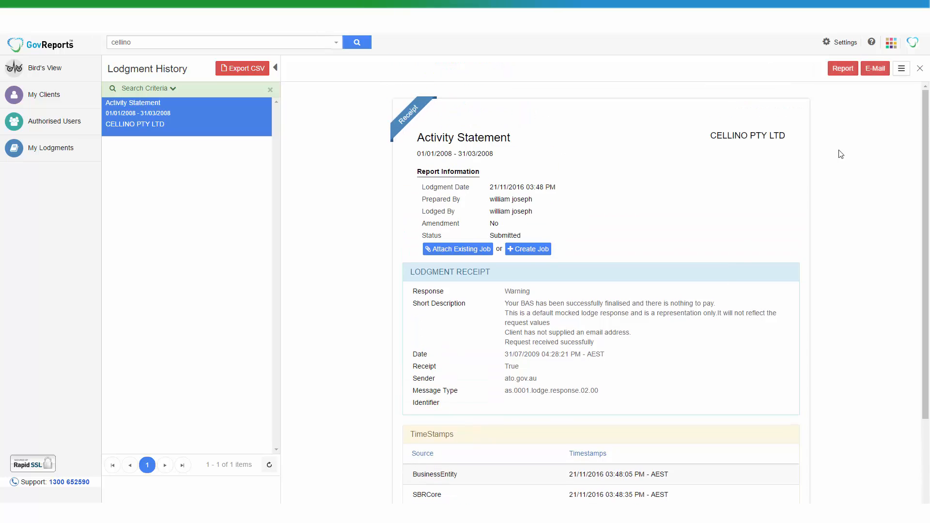